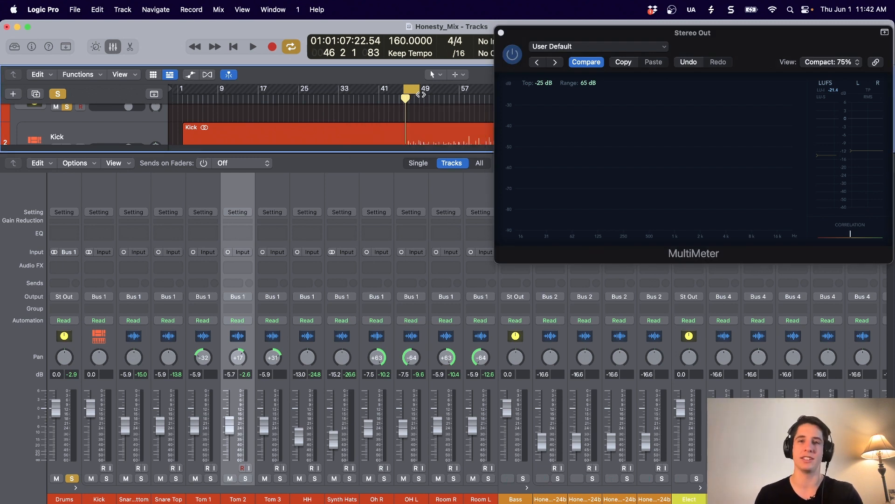
Play the song with the Drums solo switched off and extend the cycle region's end to about bar 52.
key(space)
key(s)
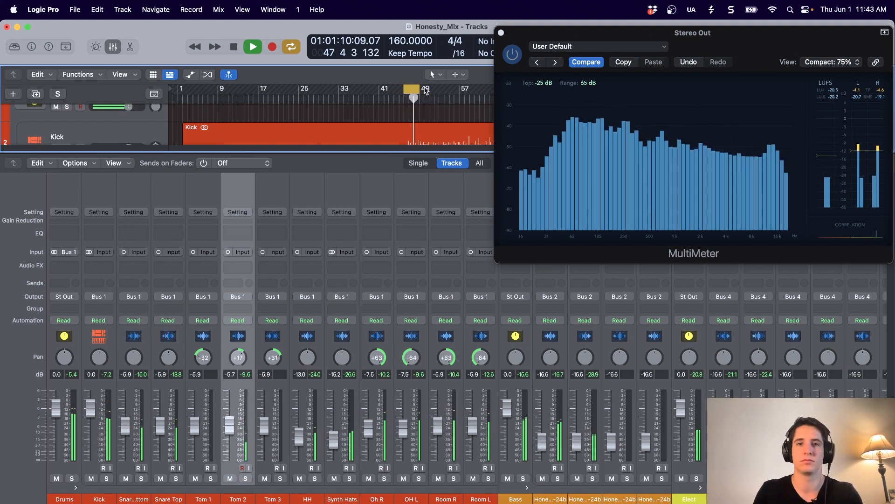
drag(417, 87, 434, 88)
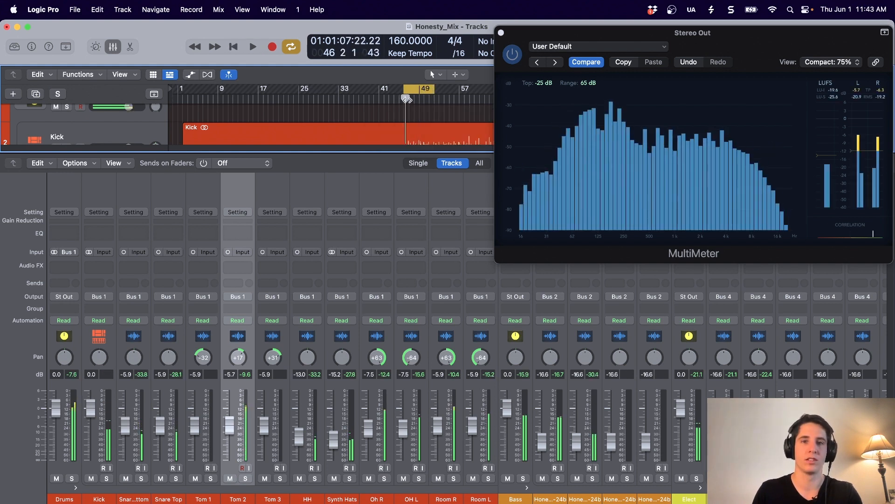
key(space)
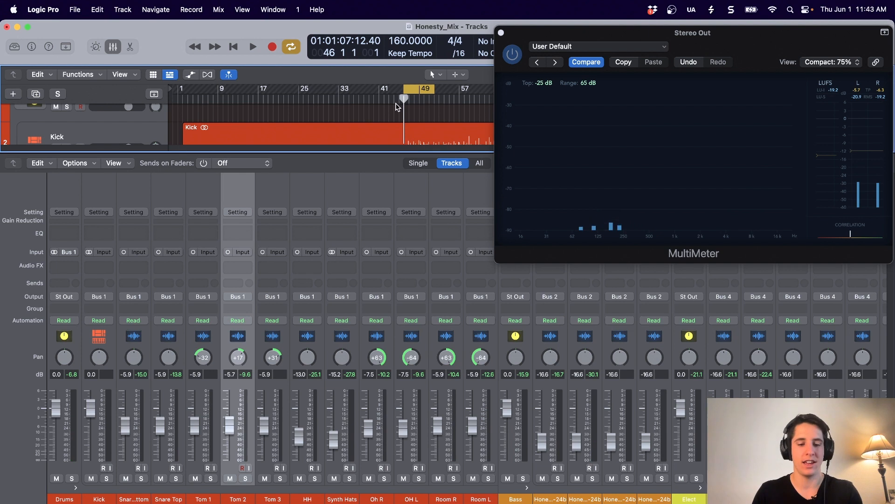
Hide the mixer and solo the Drums track stack.
key(x)
scroll(277, 150, up, 2)
click(67, 131)
scroll(279, 180, down, 4)
scroll(282, 184, up, 2)
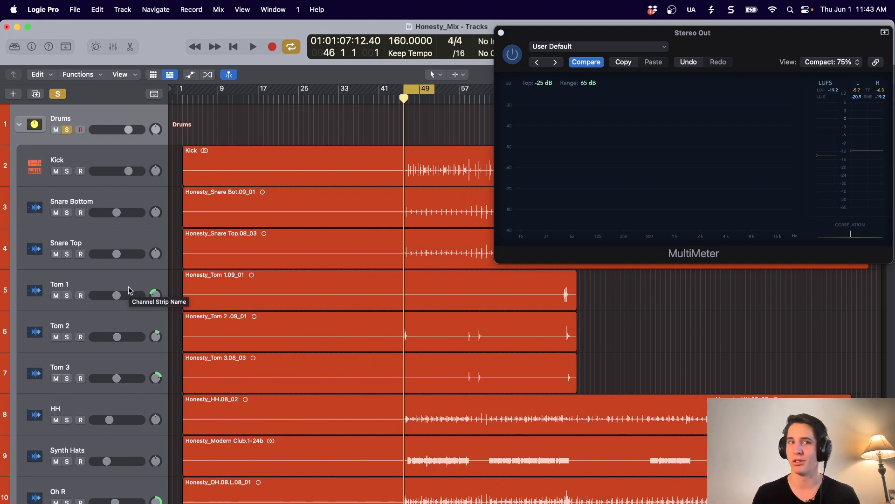
Audition the Tom 2 track in solo and again with the full mix.
click(120, 323)
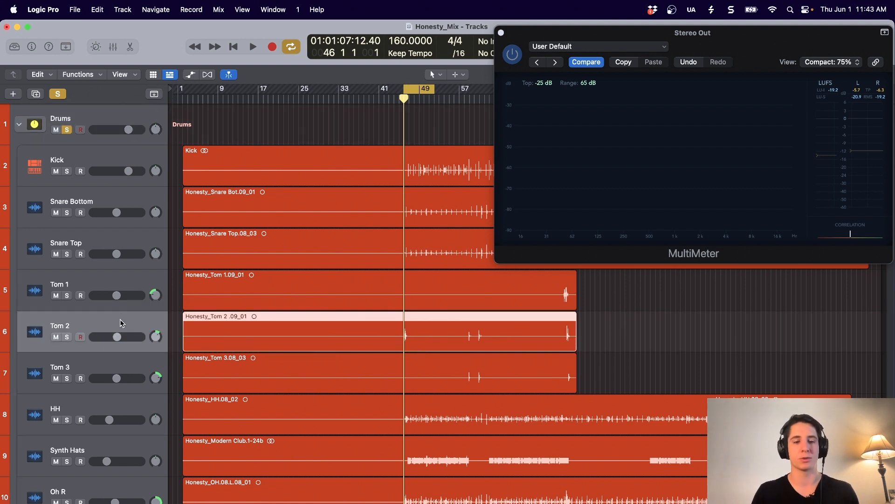
key(s)
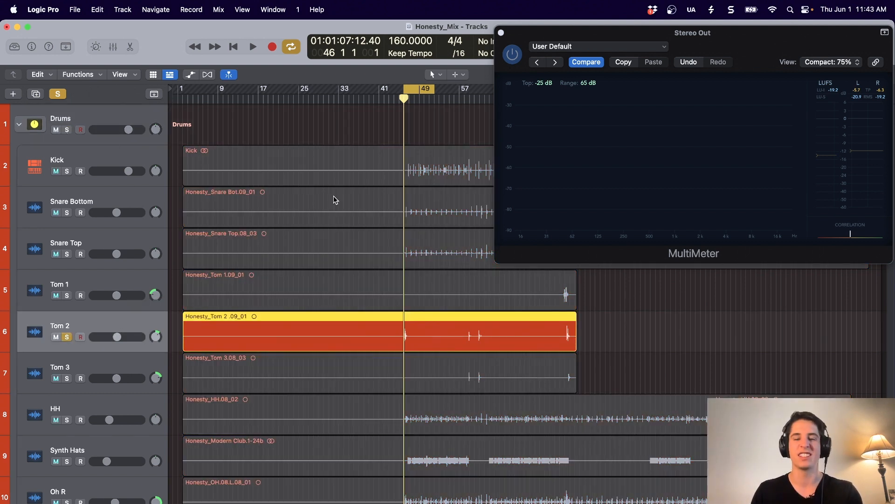
key(space)
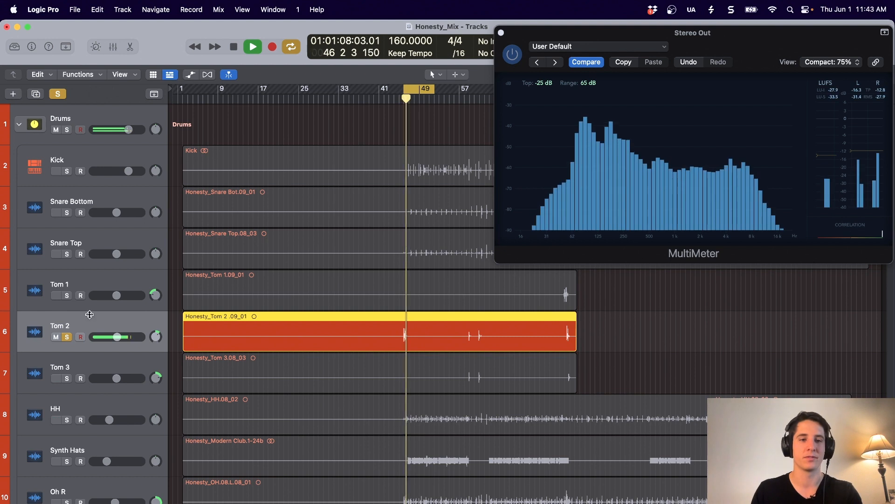
key(s)
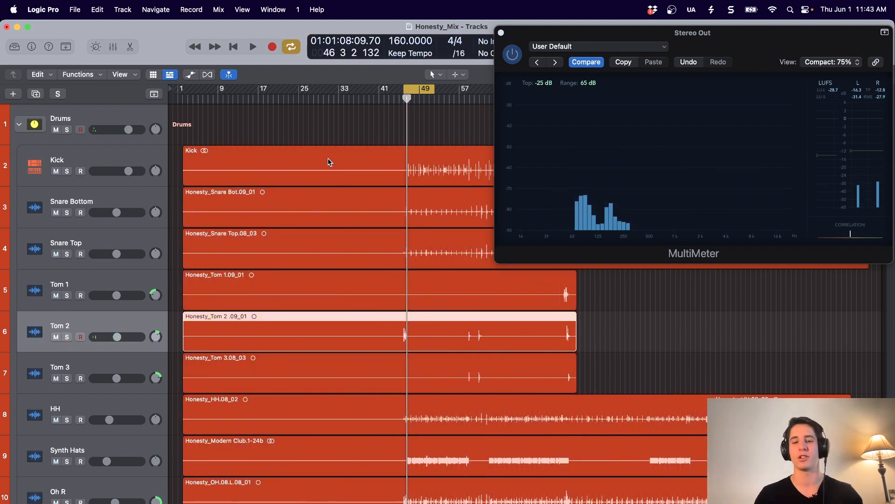
key(space)
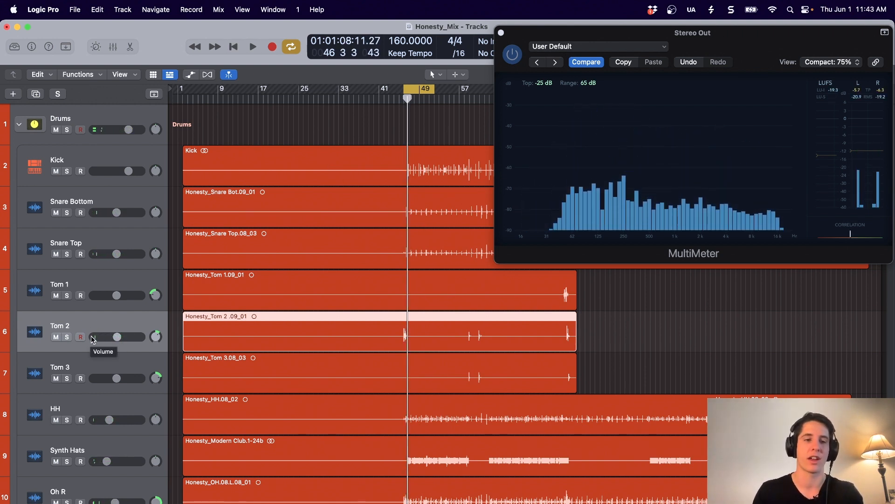
Solo the Drums track stack again so only the drum tracks are heard.
click(129, 121)
key(s)
scroll(137, 297, down, 2)
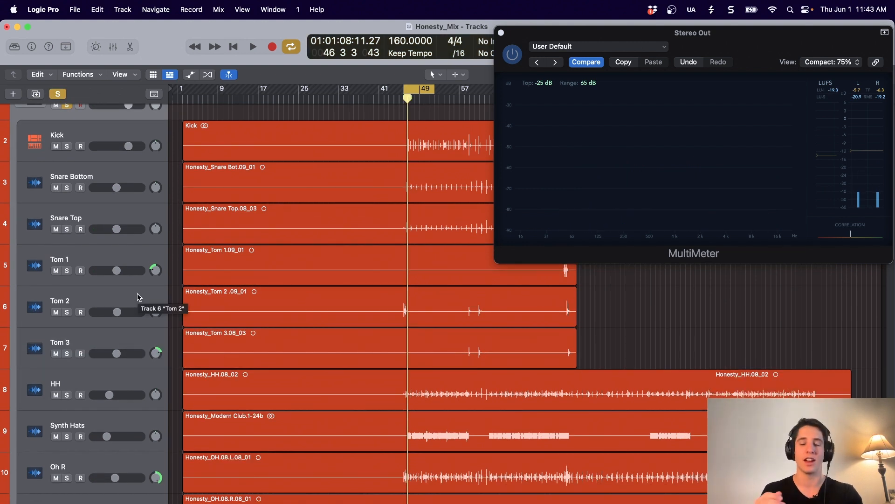
scroll(116, 119, up, 2)
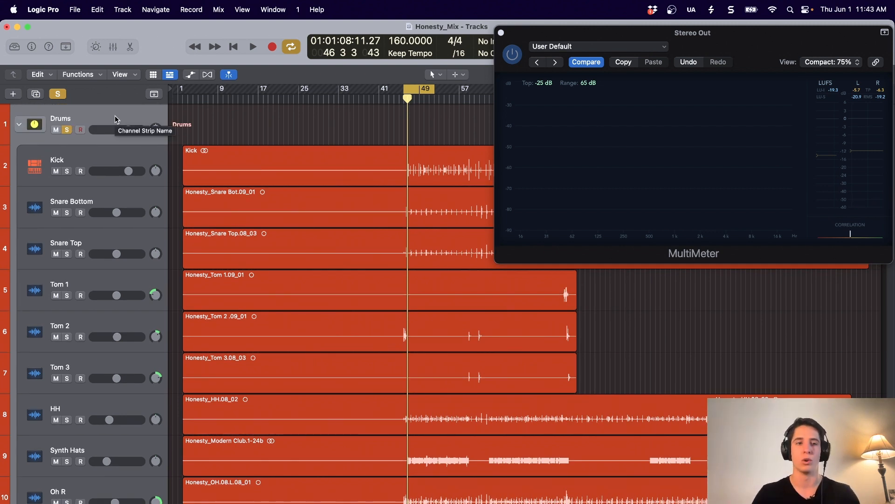
Show the mixer, add a Channel EQ to the Tom 2 channel, and position its window clear of the MultiMeter graph.
scroll(115, 117, down, 2)
click(133, 301)
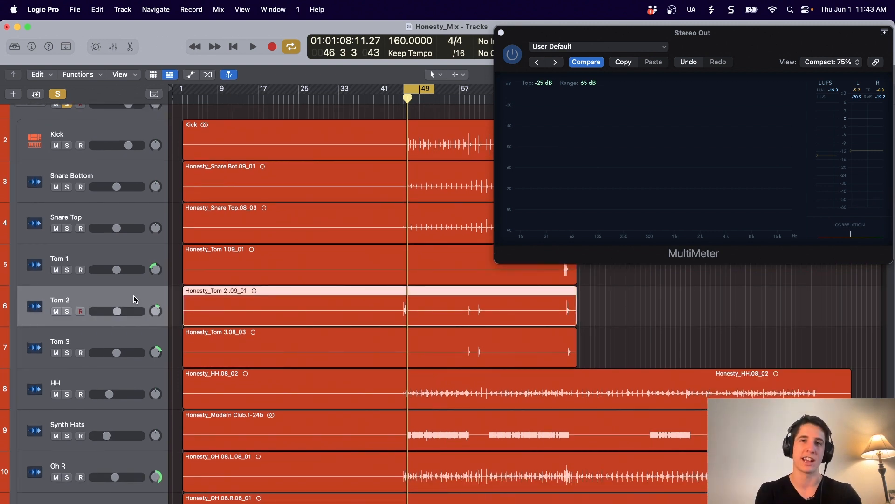
key(x)
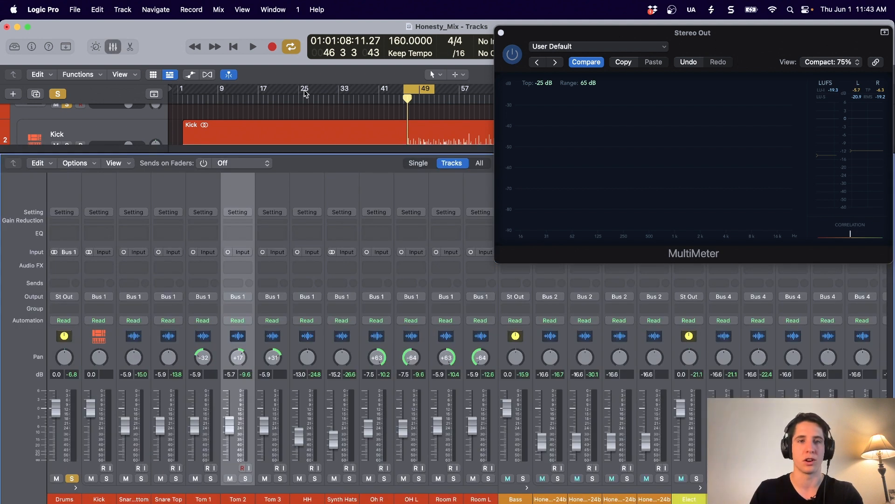
scroll(320, 120, down, 8)
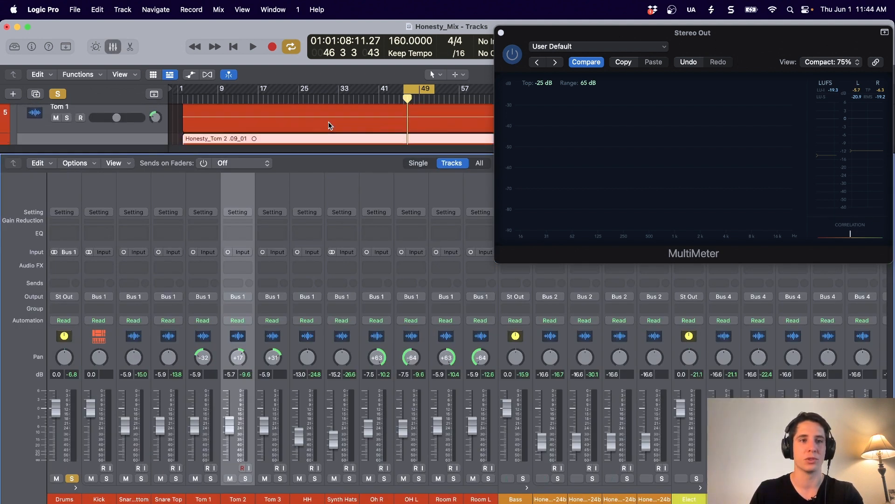
scroll(328, 123, down, 2)
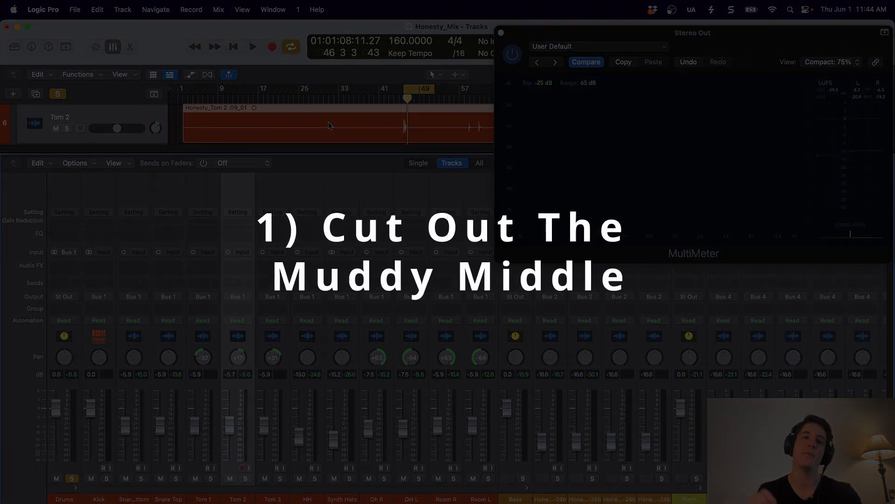
click(241, 234)
drag(548, 176, 305, 220)
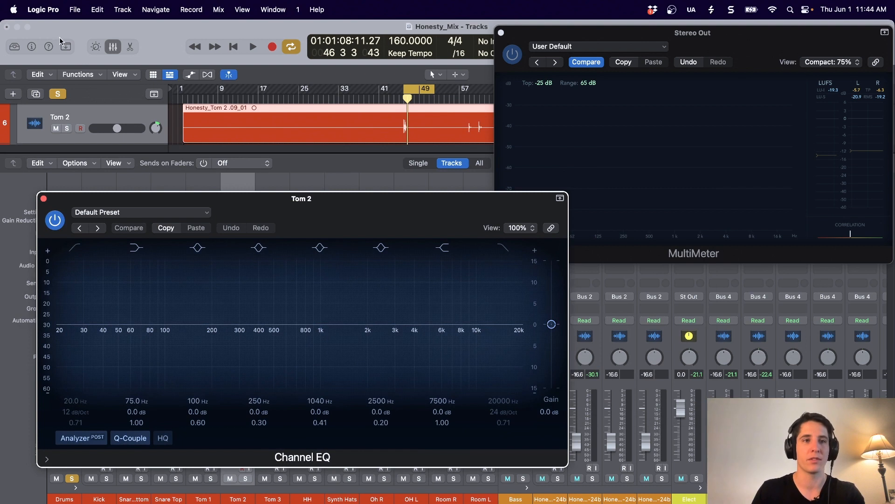
click(114, 48)
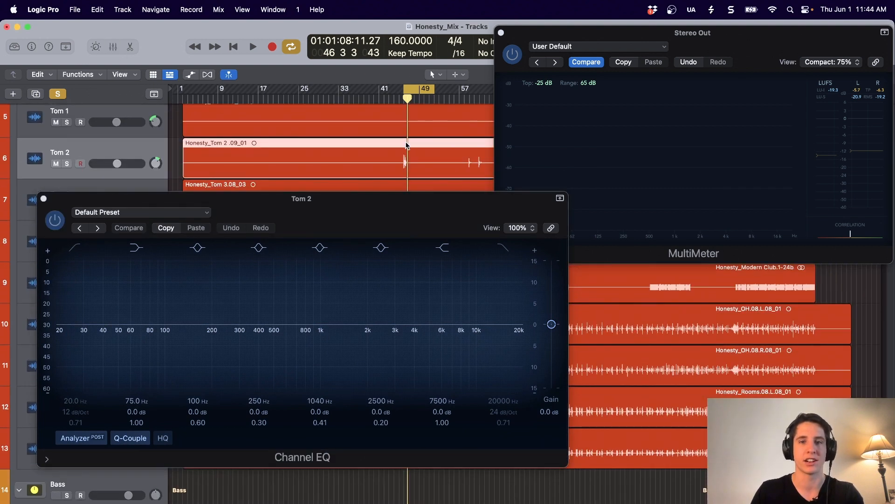
key(x)
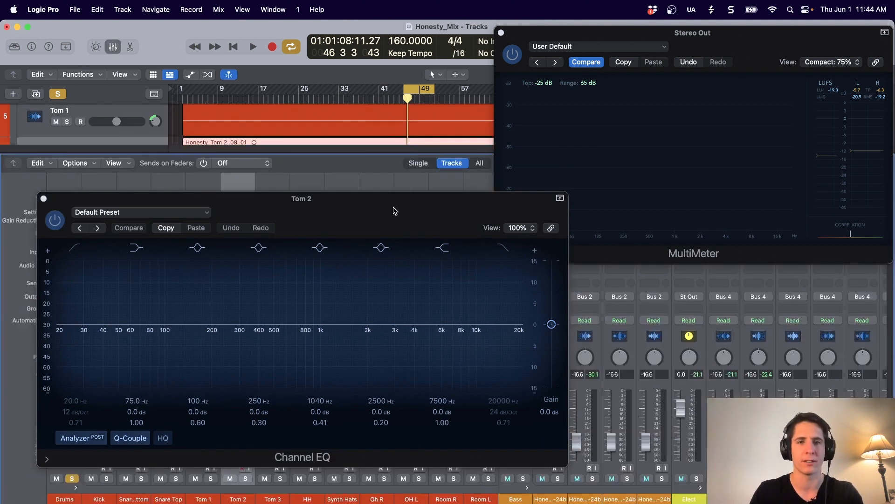
drag(394, 200, 371, 141)
Try boosting Tom 2's green midrange EQ band by 7.8 dB at 468 Hz during playback.
drag(205, 264, 260, 271)
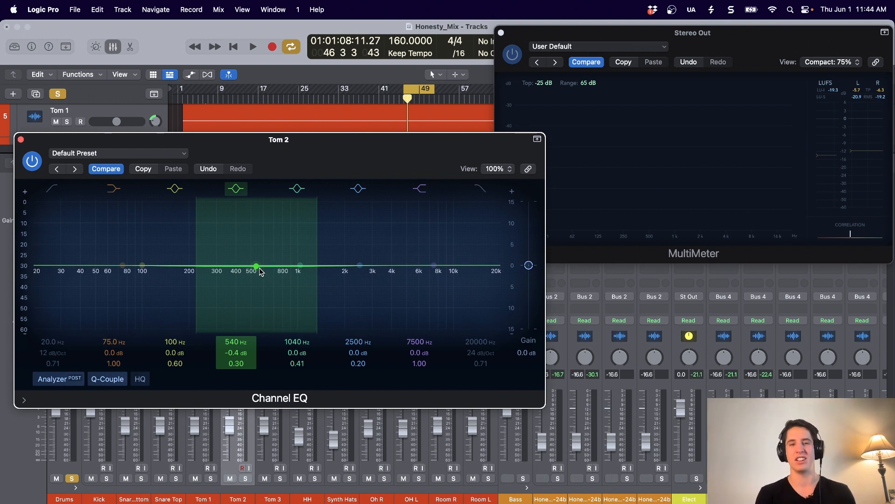
drag(259, 269, 259, 268)
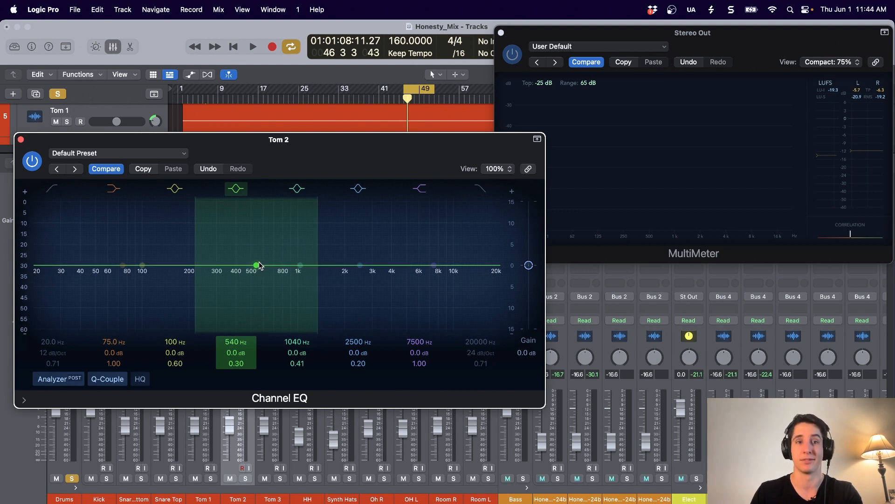
key(space)
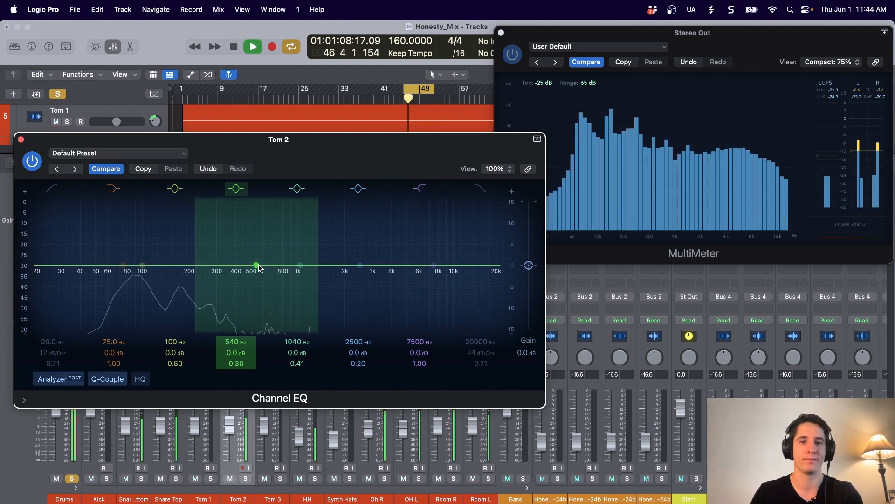
drag(260, 268, 249, 224)
key(space)
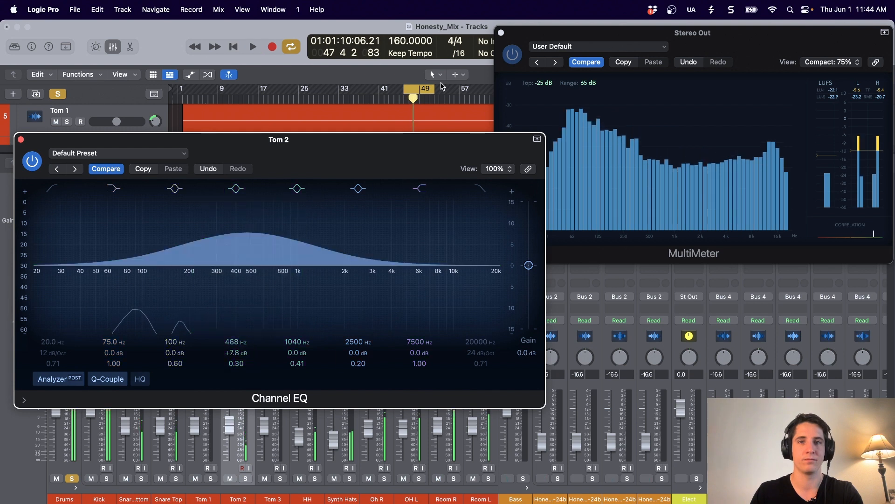
Shorten the cycle region to about one bar at bar 46 and loop it in playback.
drag(433, 95, 409, 91)
key(space)
drag(375, 159, 382, 154)
Cut Tom 2's midrange EQ band by 5.0 dB at 400 Hz, comparing the sound with the EQ bypassed.
drag(255, 221, 239, 300)
click(41, 153)
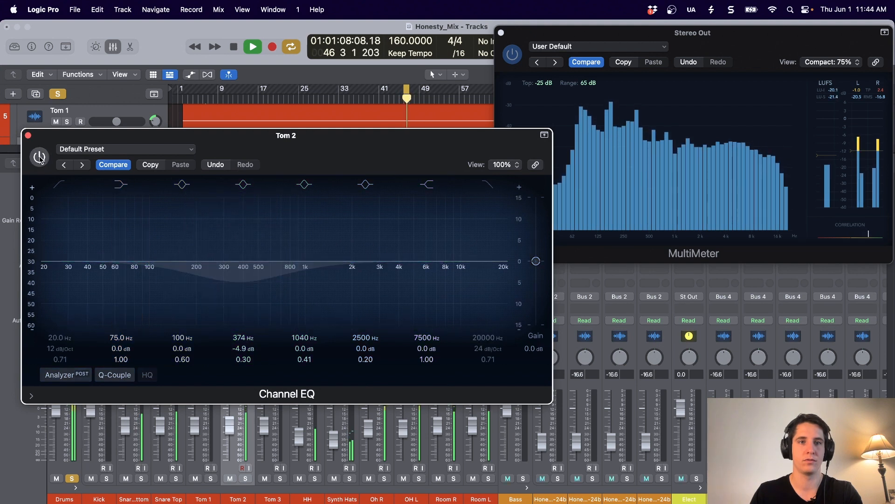
click(40, 157)
key(space)
drag(238, 282, 242, 284)
drag(303, 145, 301, 145)
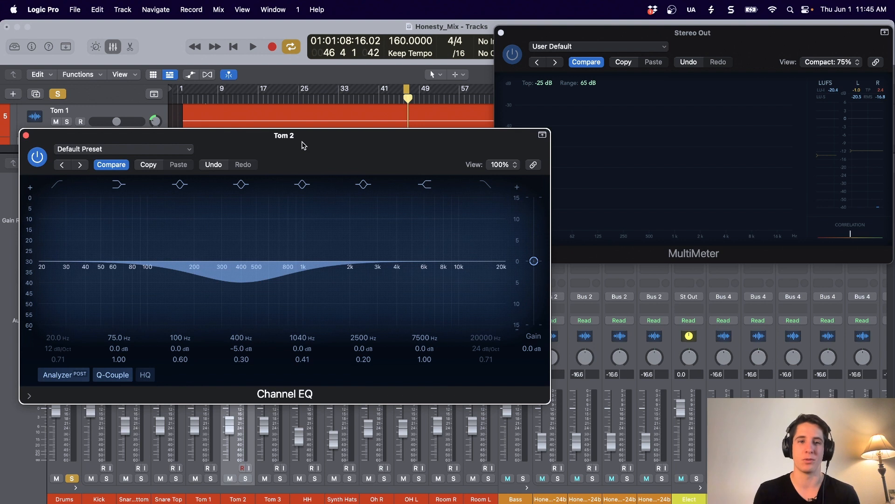
Move the EQ window aside and play the loop to examine the tom's low-frequency peaks on the MultiMeter.
drag(304, 146, 294, 77)
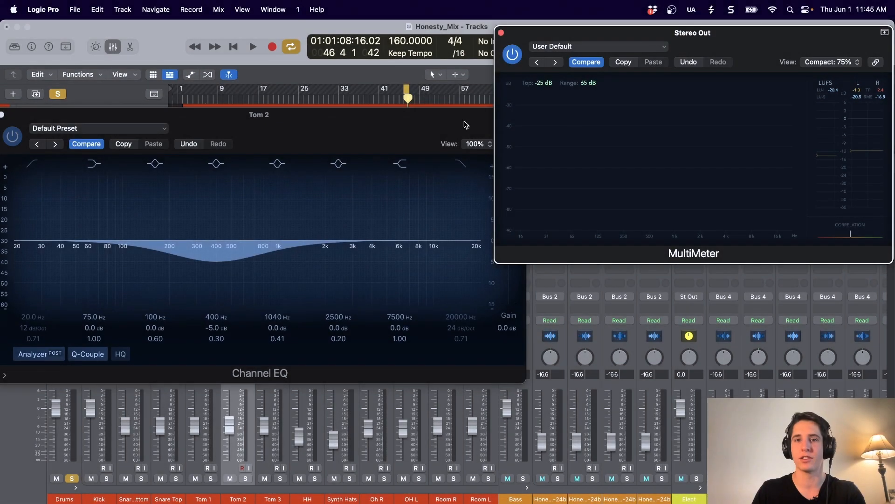
drag(466, 125, 460, 231)
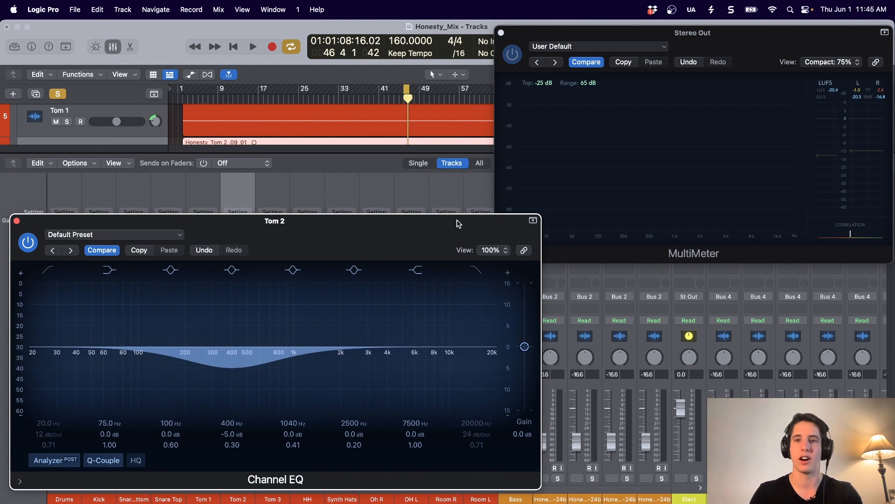
key(space)
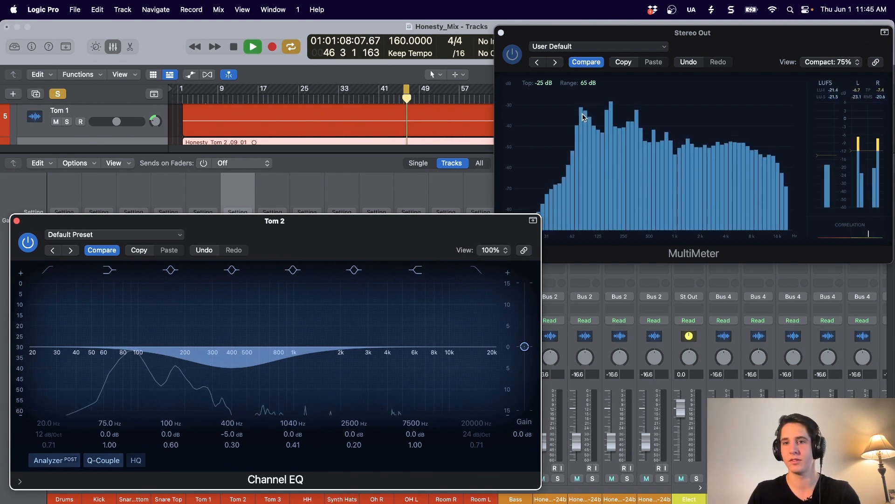
key(space)
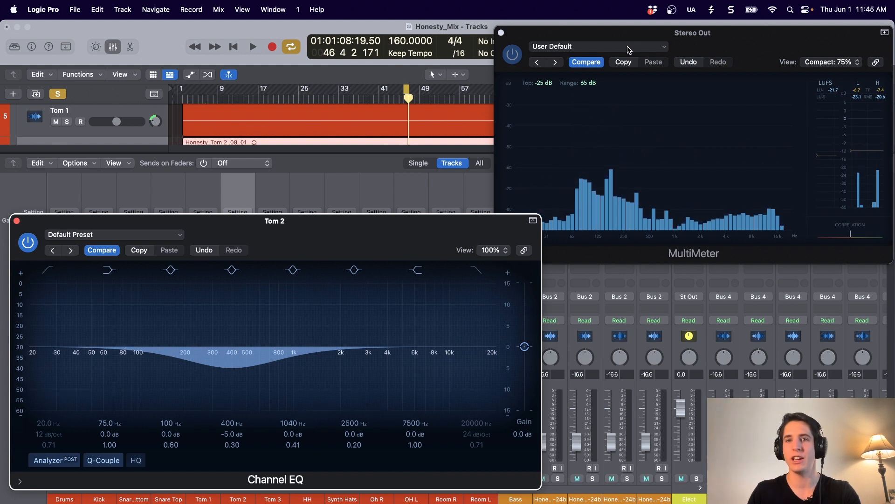
Boost Tom 2's yellow low EQ band by 3.4 dB at 89.5 Hz with a Q of 1.40 and check it in playback.
drag(392, 221, 417, 96)
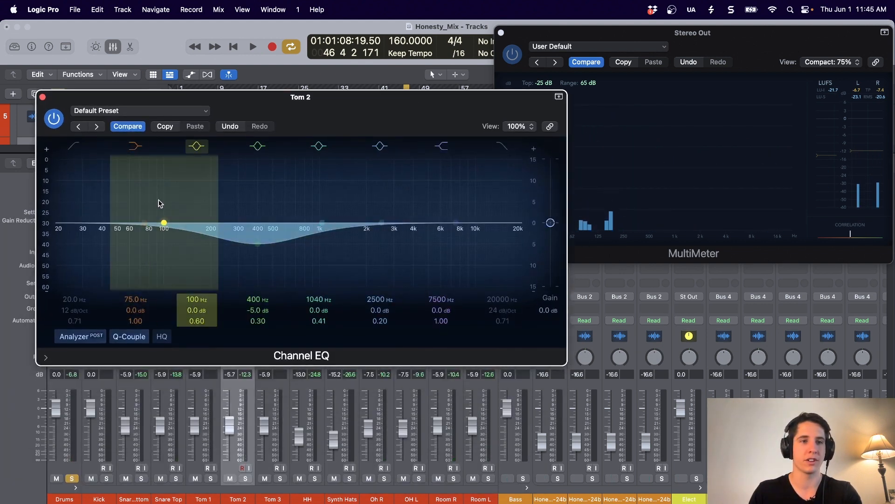
mouse_move(162, 222)
mouse_down()
mouse_move(138, 184)
mouse_move(153, 159)
mouse_move(142, 159)
mouse_move(152, 155)
mouse_move(155, 208)
mouse_up()
key(space)
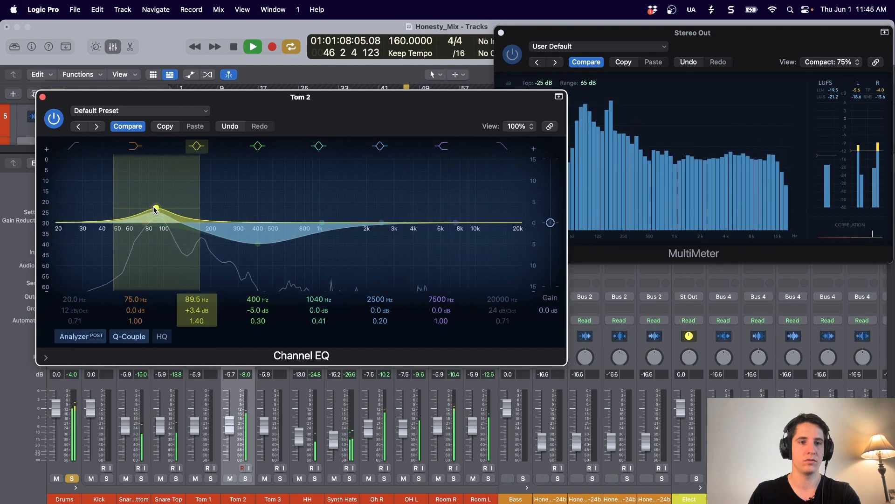
key(space)
Try a low cut on Tom 2's EQ at 41.2 Hz with a 12 dB/Oct slope and a Q of 0.88.
drag(335, 110, 308, 176)
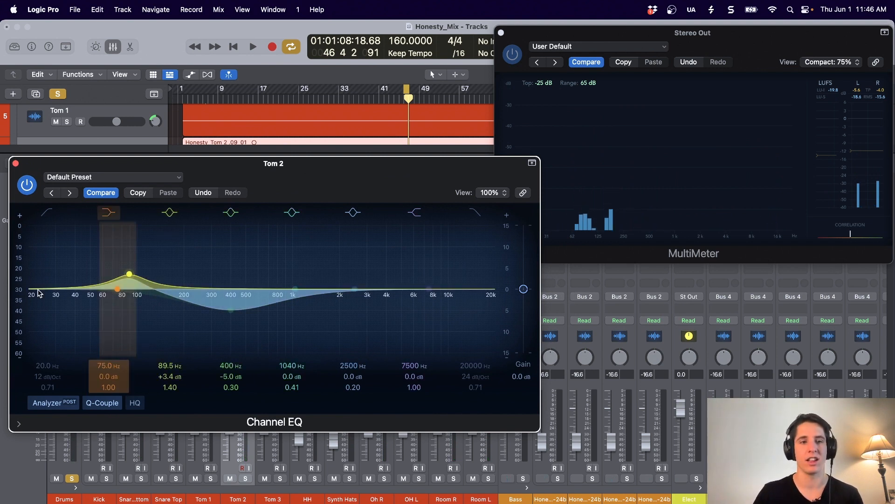
drag(36, 285, 52, 306)
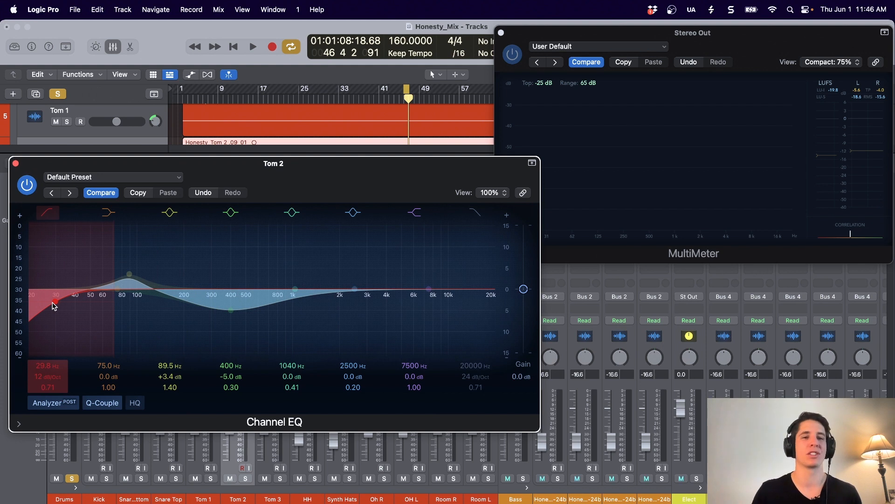
drag(53, 304, 72, 299)
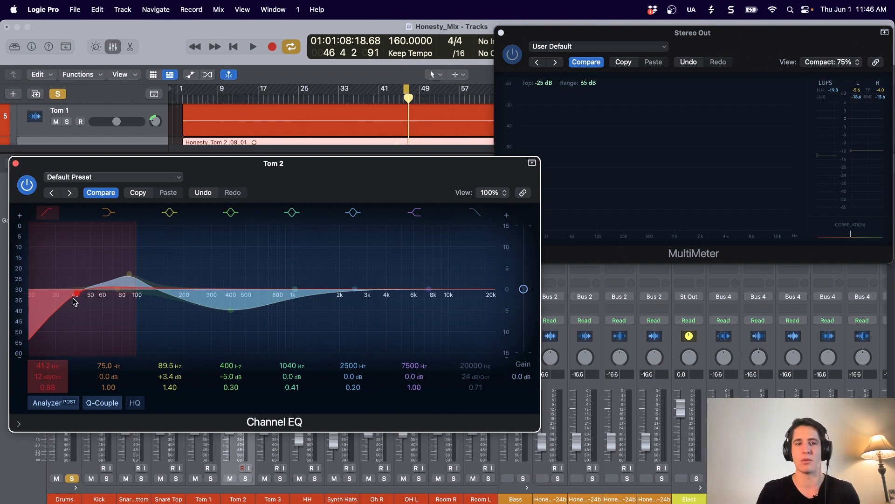
Adjust Tom 2's low EQ boost to +3.3 dB at 87 Hz and switch the low cut band off.
drag(144, 272, 143, 274)
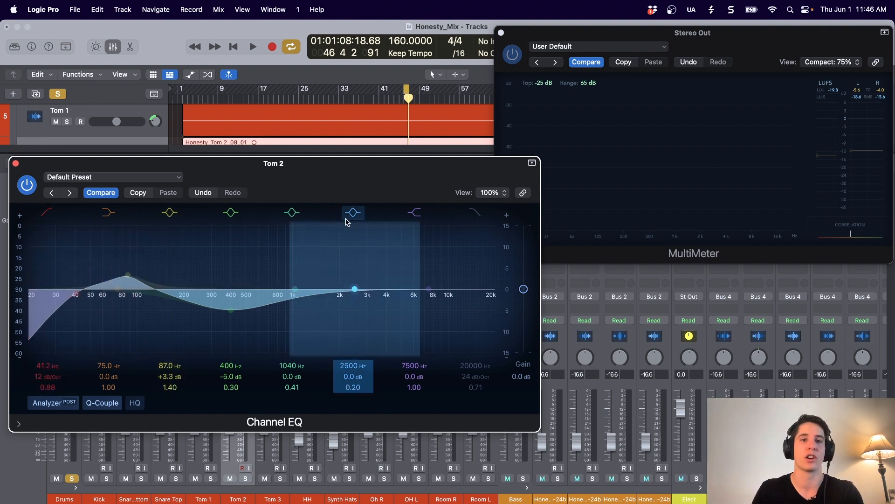
drag(339, 183, 360, 165)
click(69, 193)
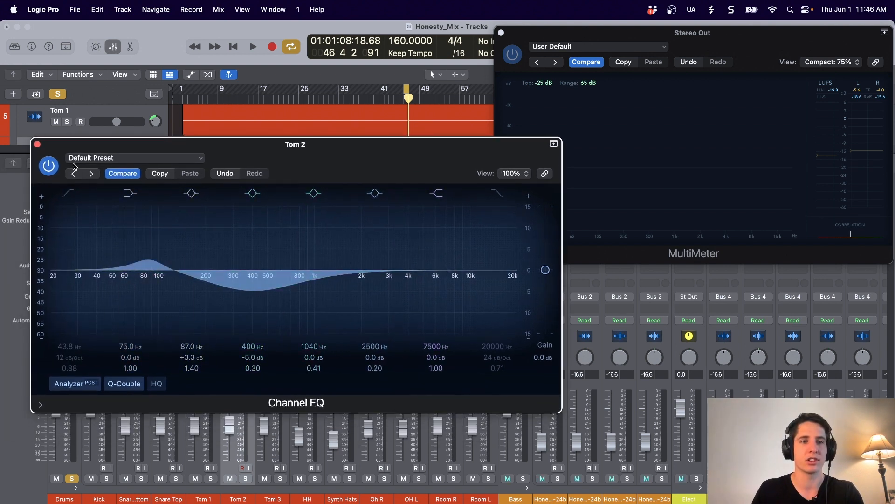
Compare the tom in playback with the 87 Hz boost band switched off and on, and reposition the EQ window.
click(192, 194)
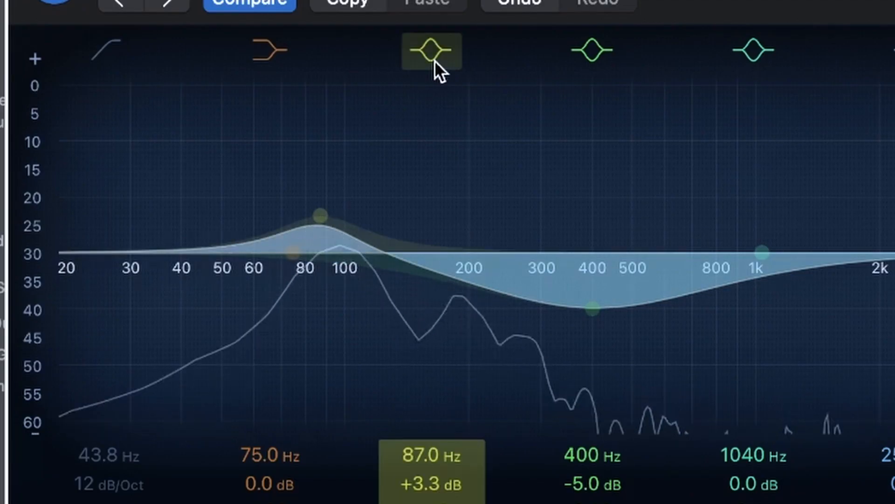
click(434, 60)
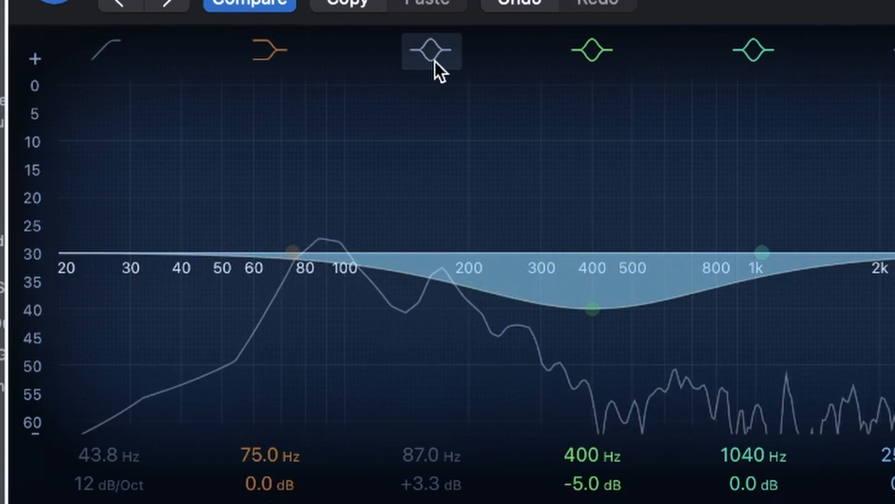
click(435, 61)
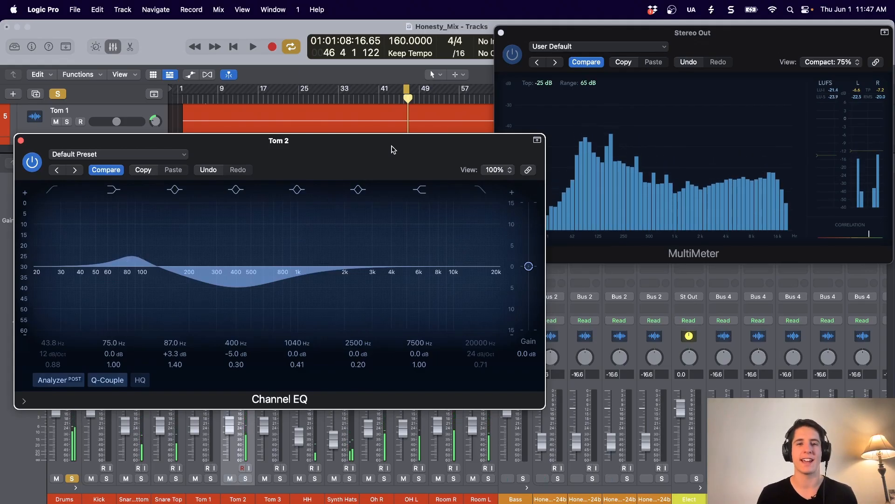
drag(392, 149, 404, 139)
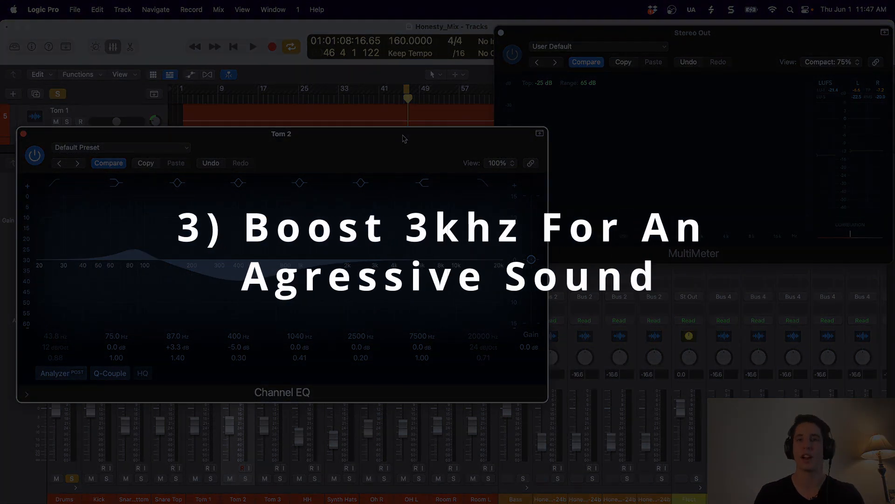
Boost Tom 2's blue upper-mid EQ band by 3.0 dB at 2980 Hz with a Q of 0.75 and compare it against bypass.
drag(362, 259, 376, 245)
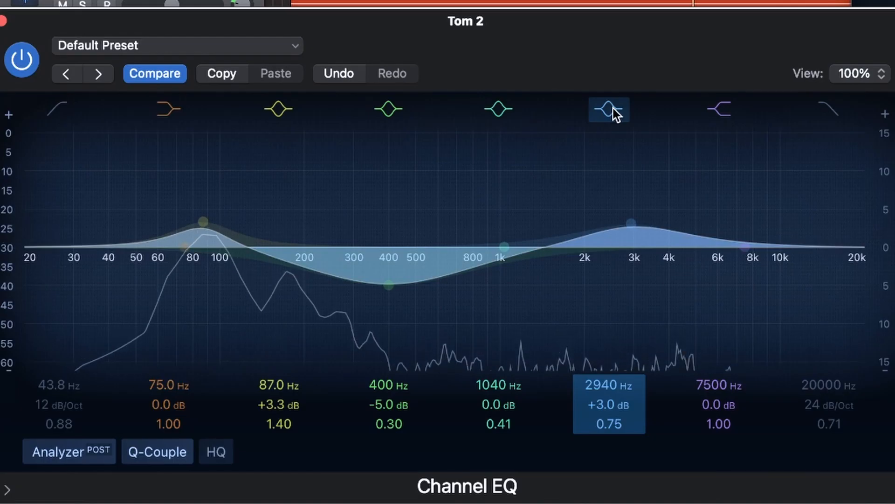
mouse_move(635, 241)
mouse_down()
mouse_move(631, 119)
mouse_move(662, 103)
mouse_move(690, 63)
mouse_move(623, 68)
mouse_move(633, 228)
mouse_up()
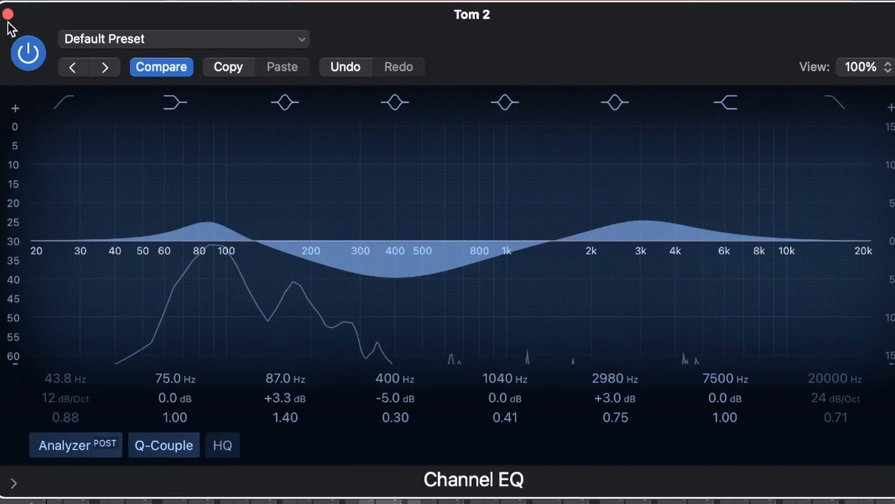
click(19, 59)
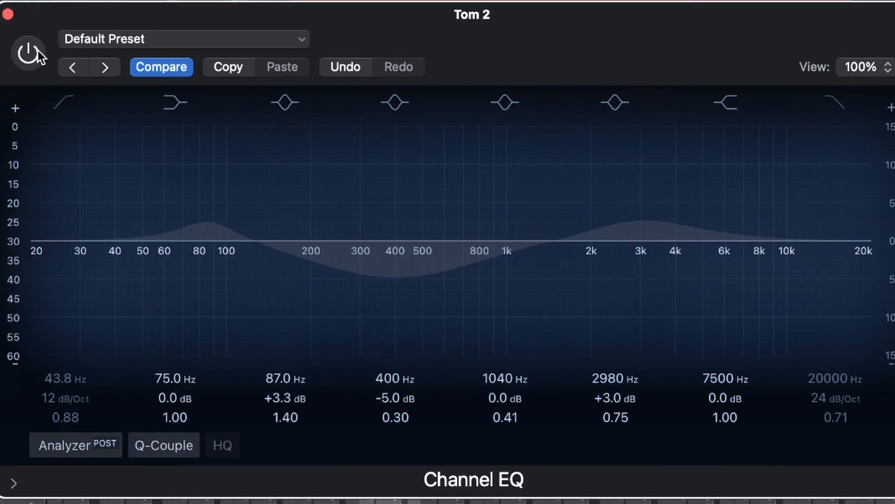
click(38, 51)
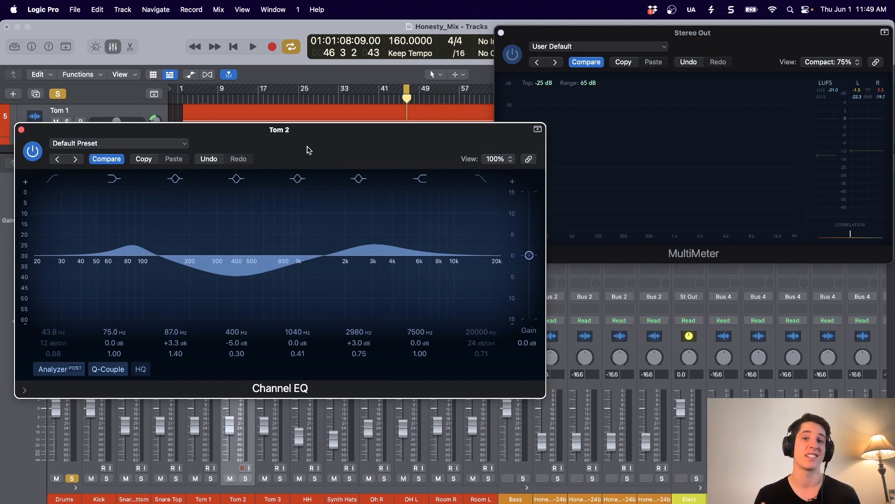
Boost Tom 2's high shelf by 9.2 dB at 5700 Hz with a Q of 1.00.
drag(437, 254, 447, 204)
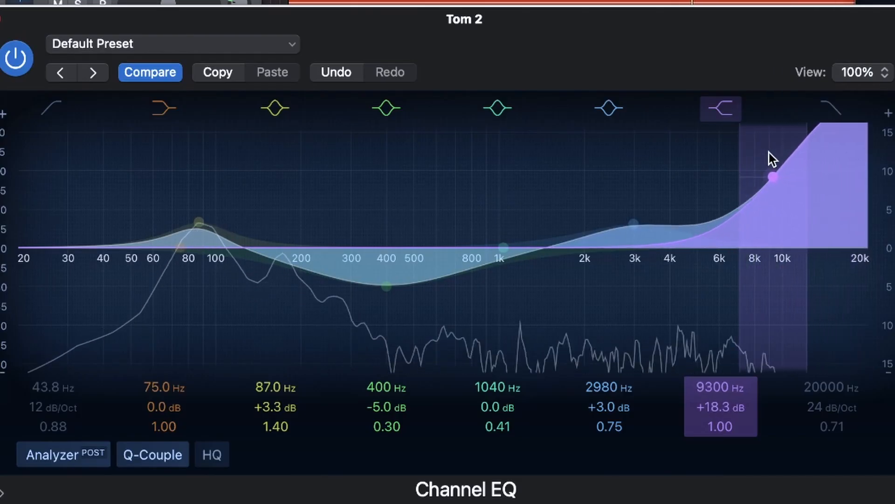
drag(768, 153, 713, 234)
mouse_move(718, 54)
mouse_down()
mouse_move(737, 46)
mouse_move(720, 52)
mouse_up()
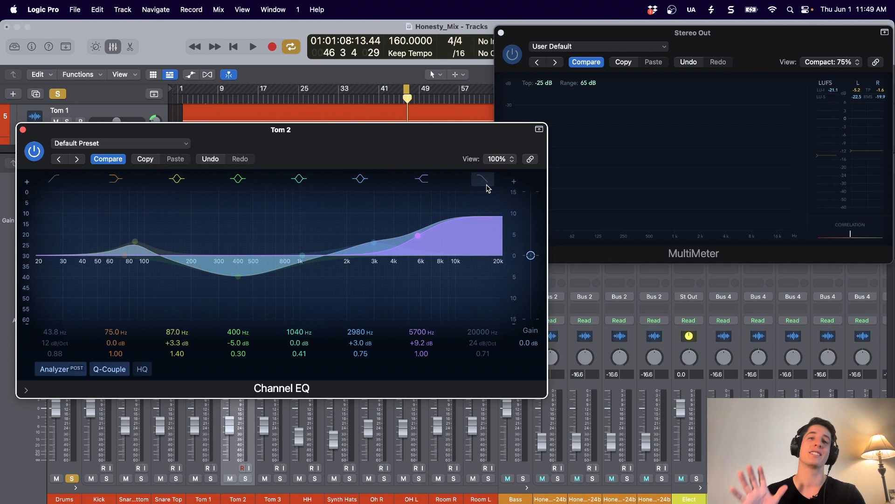
Enable the high cut band on Tom 2's EQ at 9900 Hz with a 24 dB/Oct slope and a Q of 0.71.
click(485, 183)
drag(500, 218, 494, 266)
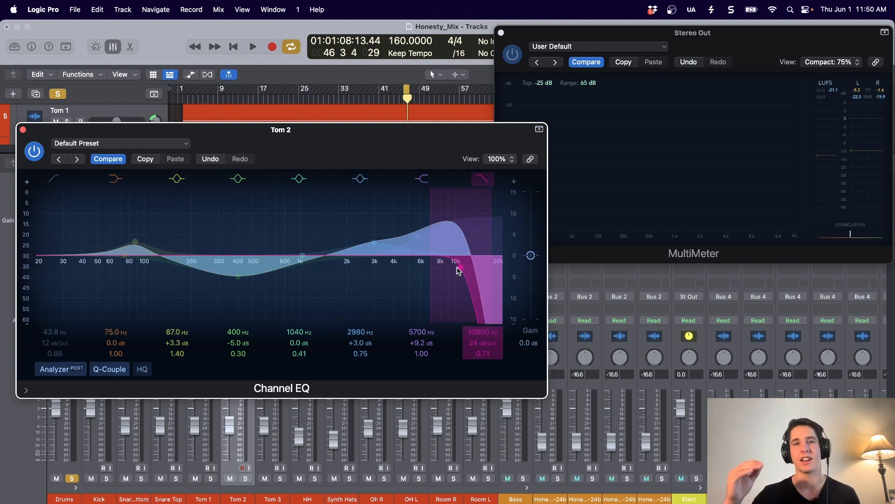
drag(457, 269, 479, 270)
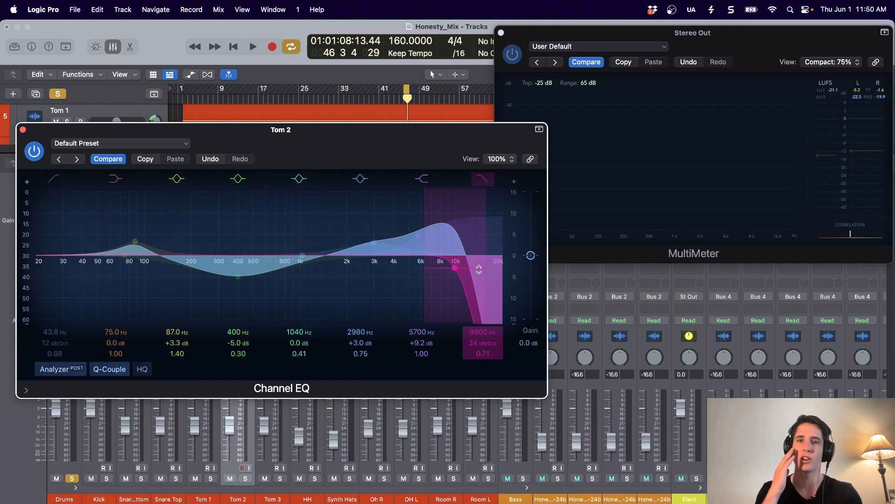
Play the drum loop to compare Tom 2 with its Channel EQ bypassed and active, and close the EQ window.
drag(278, 159, 310, 167)
key(space)
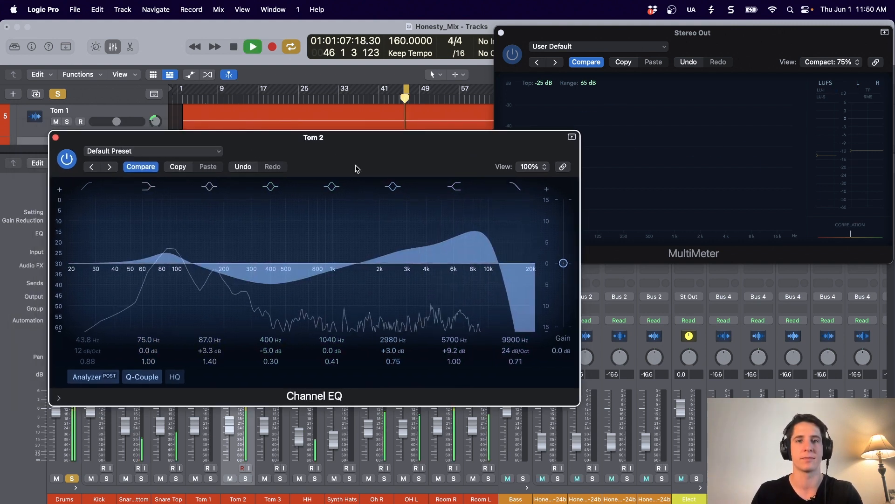
click(66, 159)
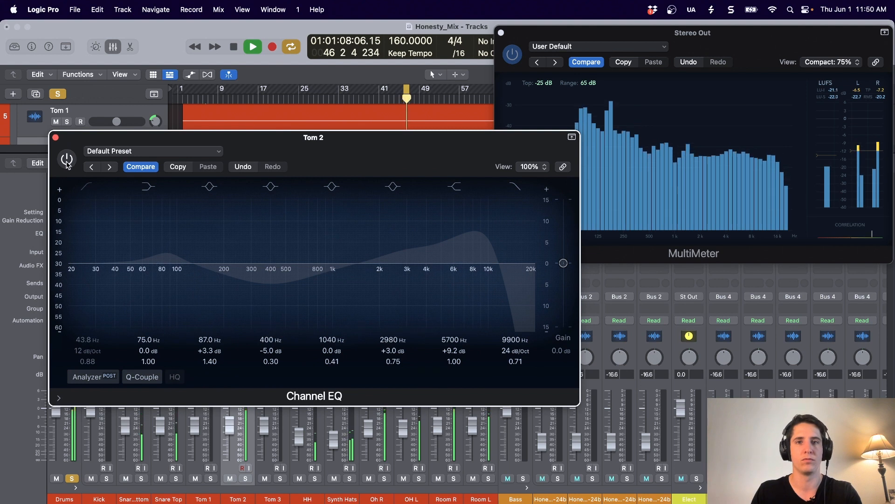
click(66, 159)
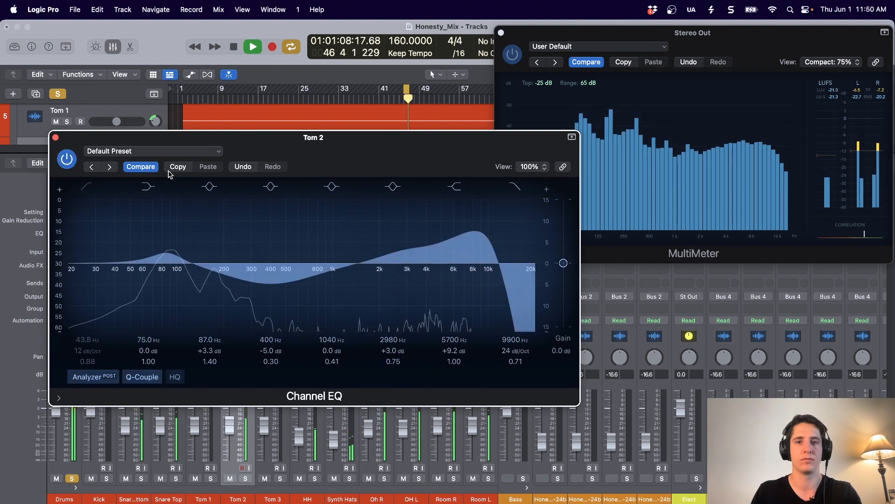
drag(398, 168, 403, 170)
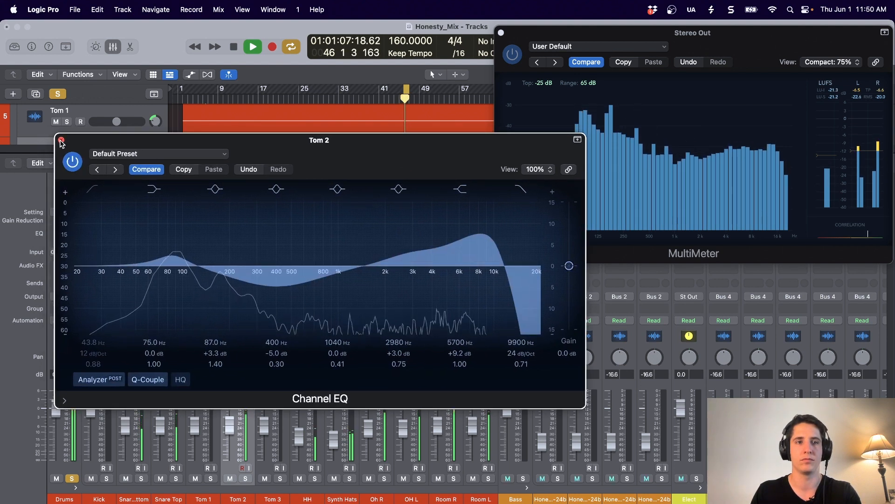
click(60, 140)
key(space)
Reopen Tom 2's Channel EQ, lower its output gain to -3.0 dB and close it.
alt+click(238, 265)
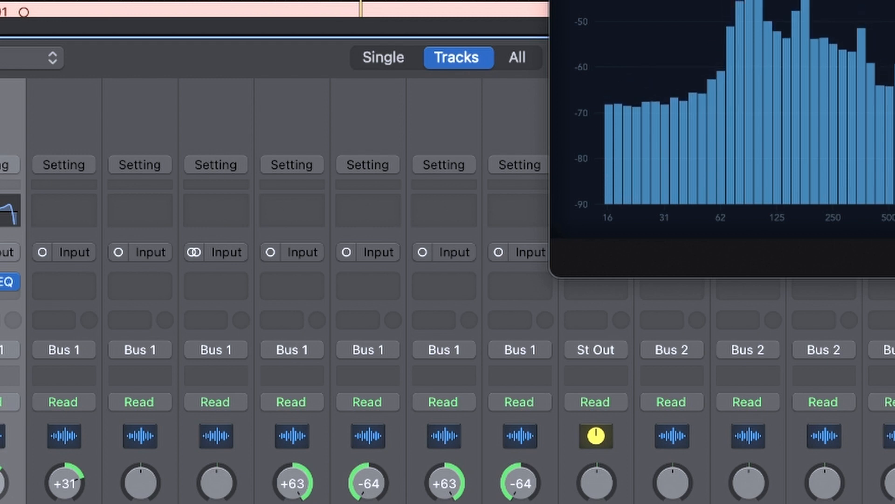
click(9, 281)
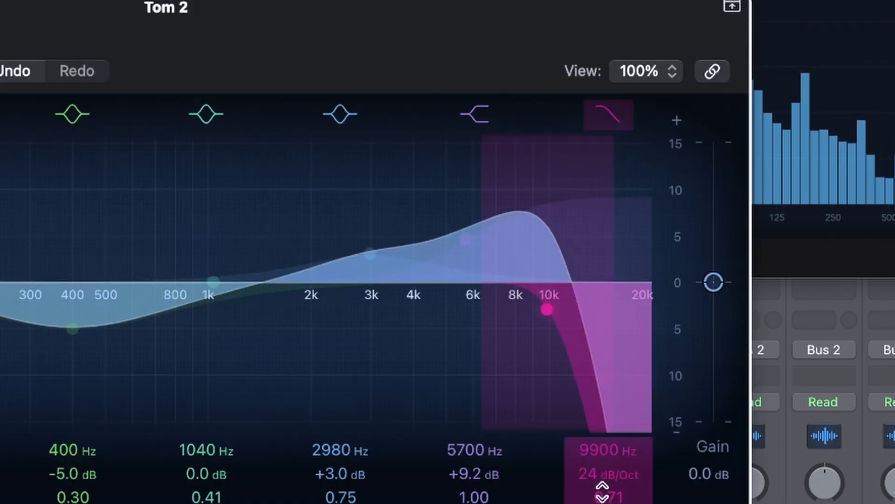
drag(707, 471, 708, 481)
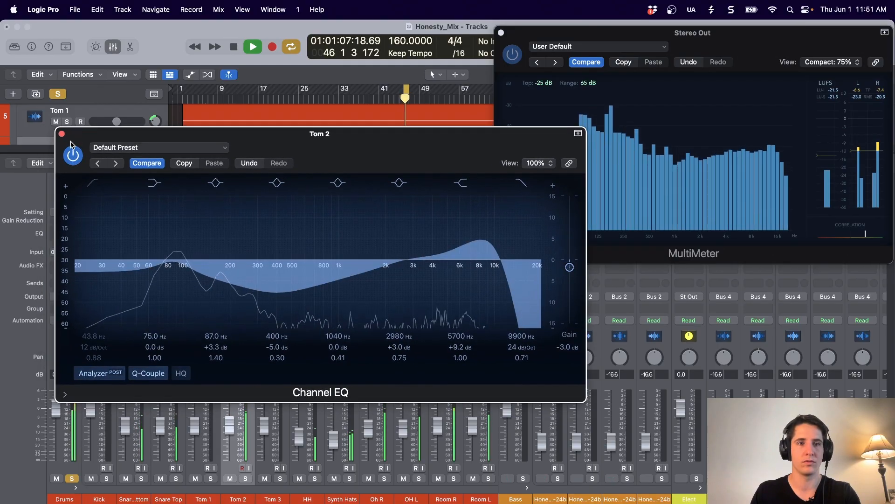
click(54, 135)
Unsolo the drums, lengthen the cycle range and play the full mix, comparing Tom 2's Channel EQ bypassed and active.
key(space)
key(x)
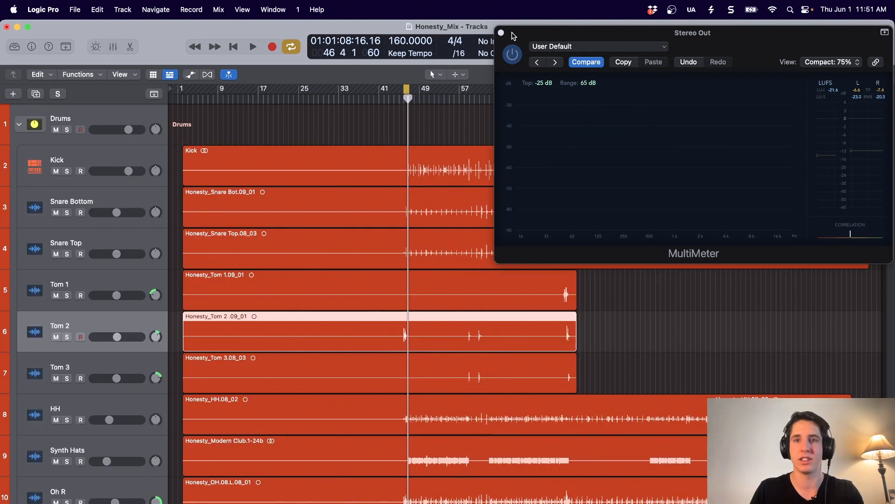
click(499, 56)
key(x)
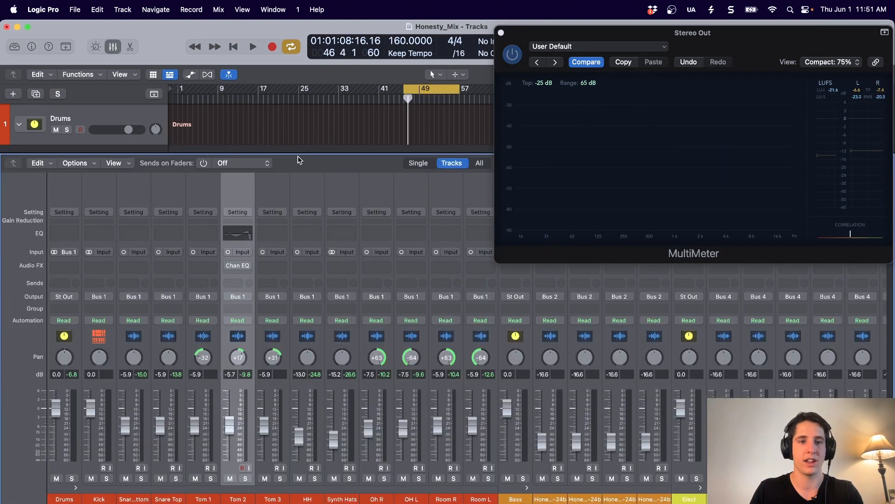
key(space)
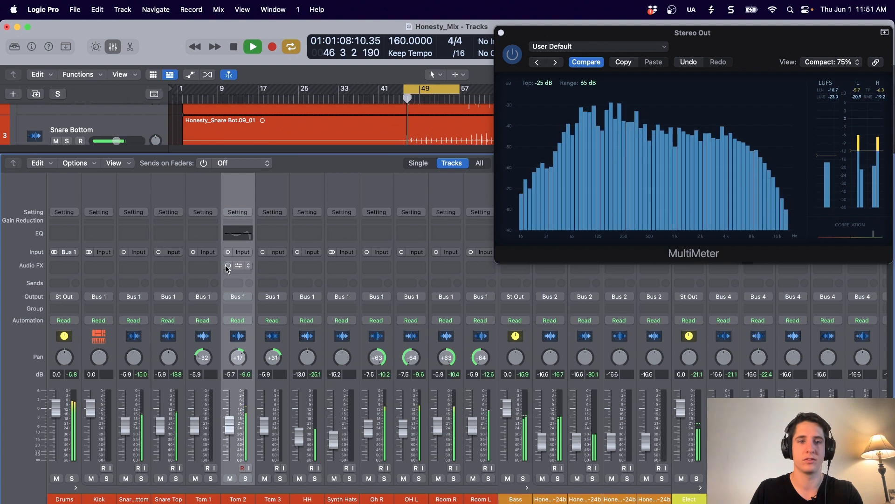
click(229, 266)
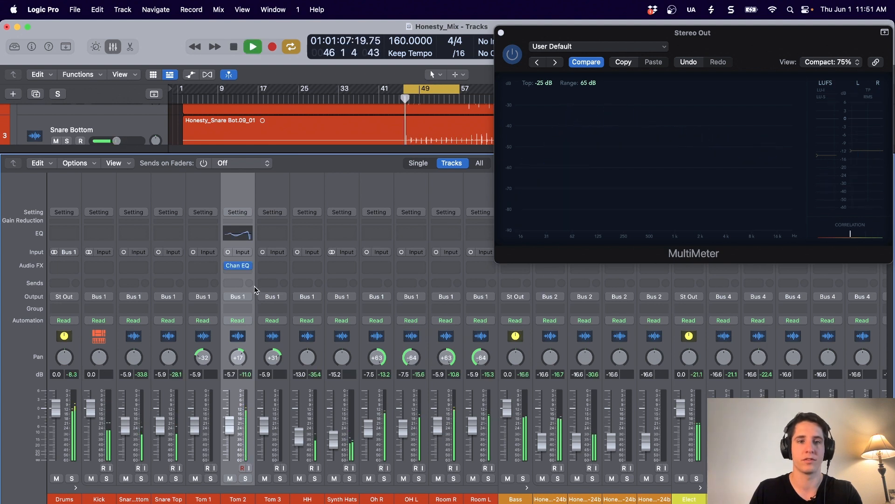
Switch to Chrome and browse the Mix EQ Guide PDF from its cover to the Tom EQ Guide on page 6.
key(ctrl+Right)
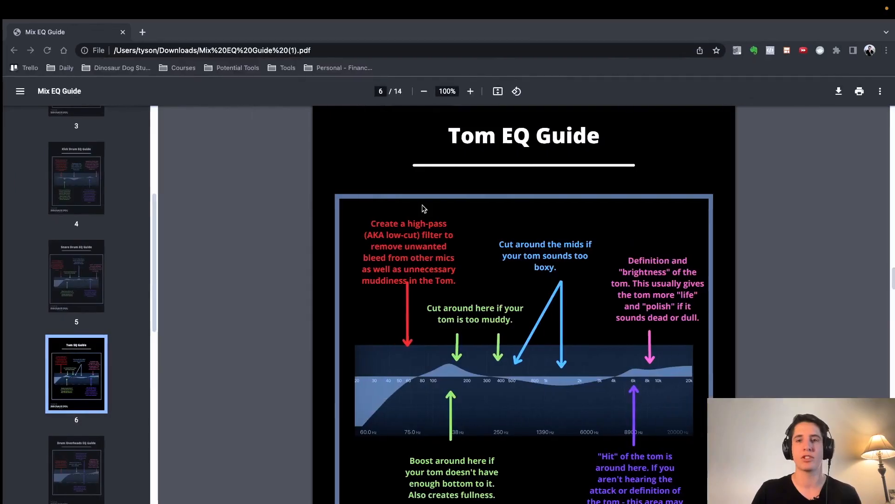
scroll(54, 177, up, 6)
click(65, 175)
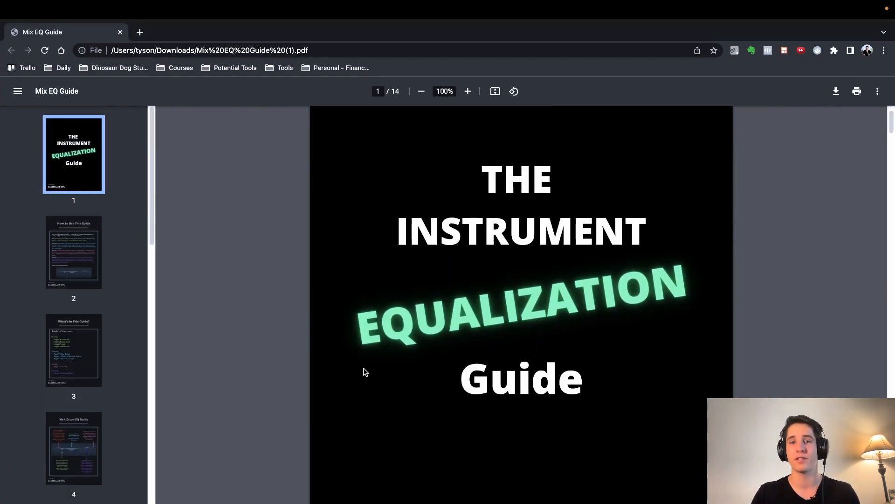
scroll(93, 304, down, 8)
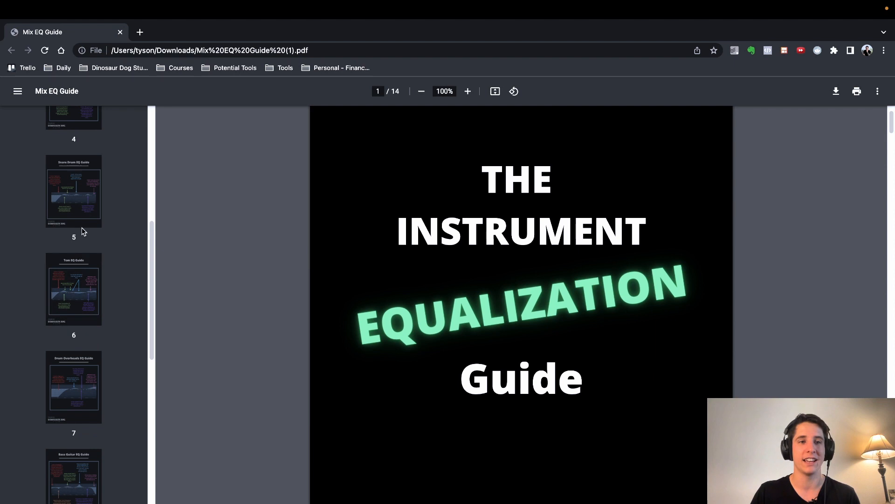
click(89, 219)
scroll(91, 274, up, 2)
click(80, 345)
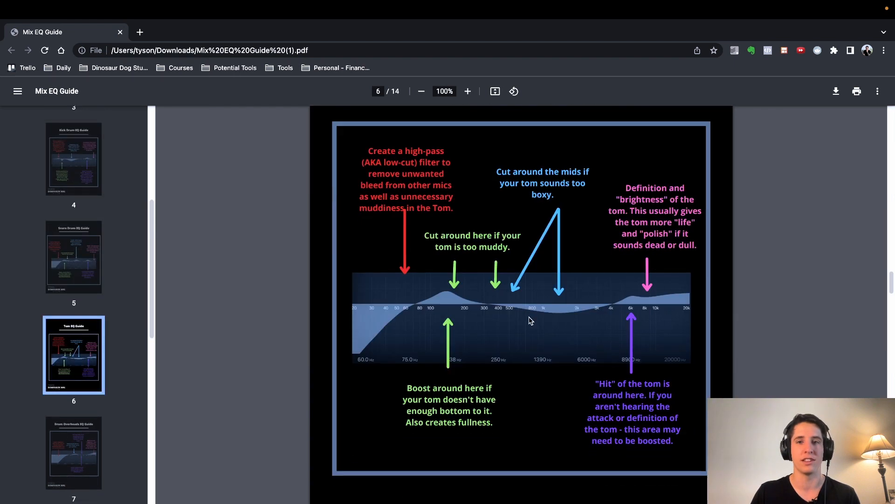